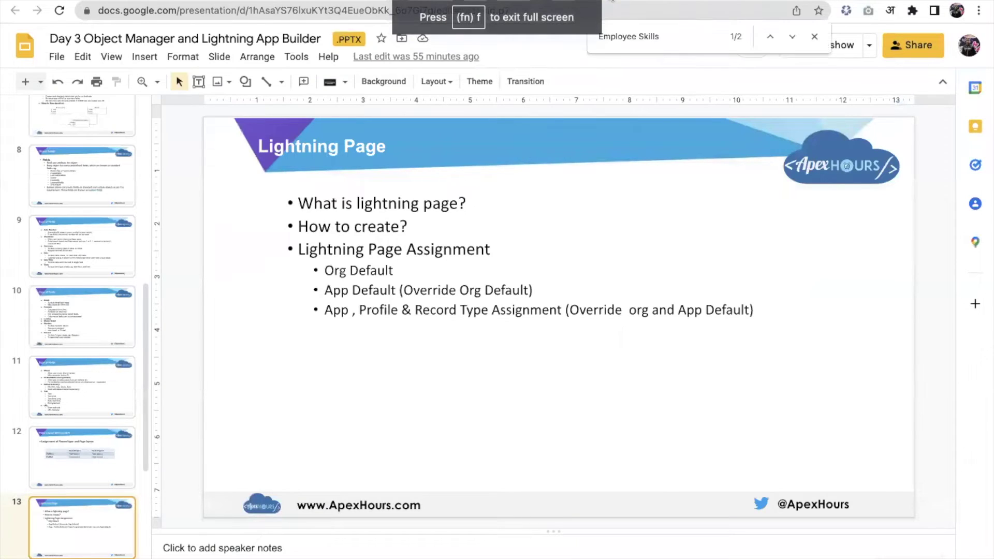
Open Lightning App Builder in Setup via Quick Find 'app bu' and start a new Lightning page.
key("ctrl+Tab")
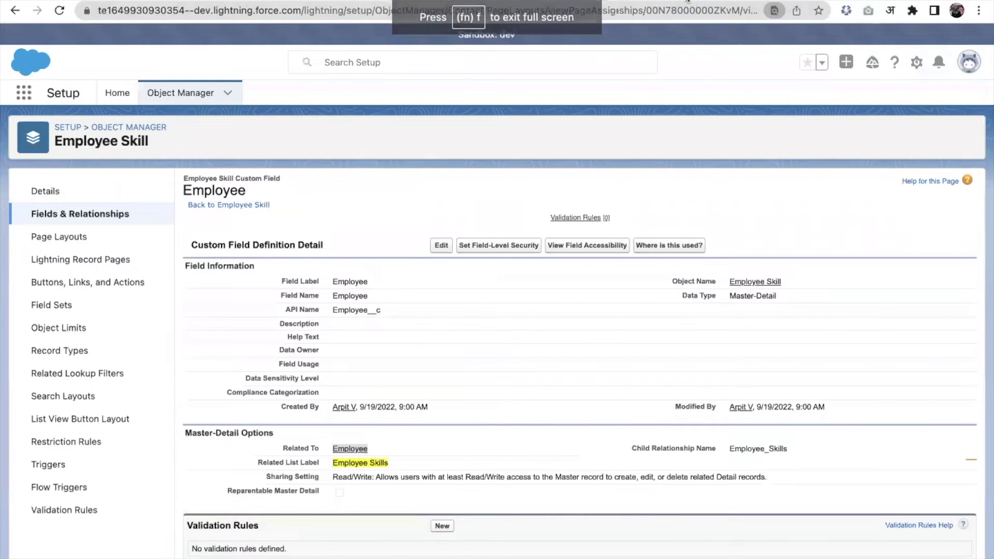
key("ctrl+Tab")
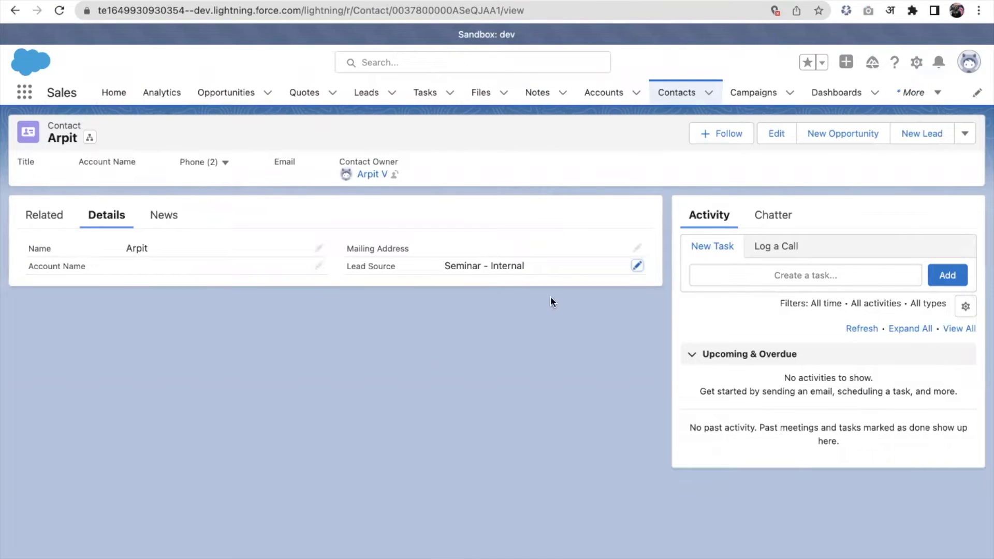
left_click(914, 63)
left_click(881, 98)
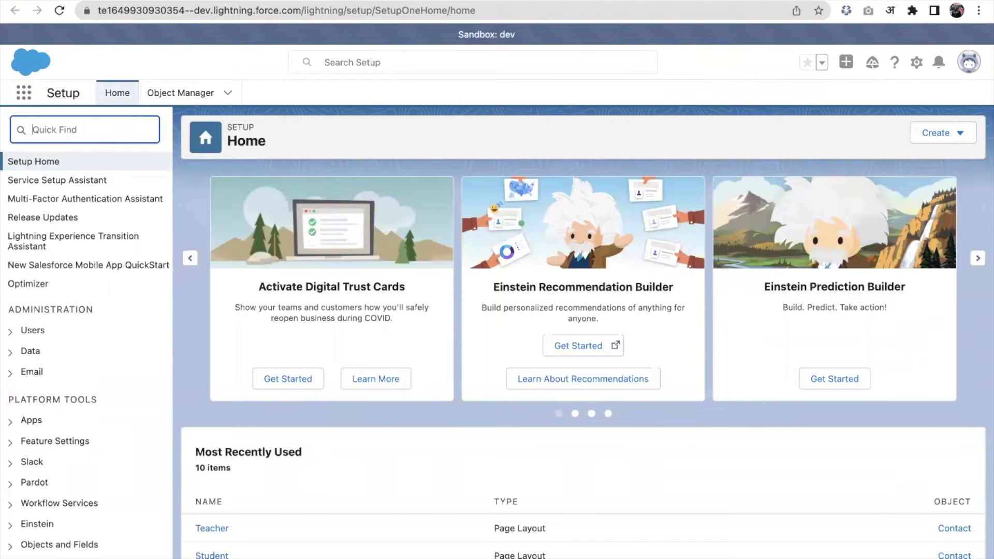
type("app bu")
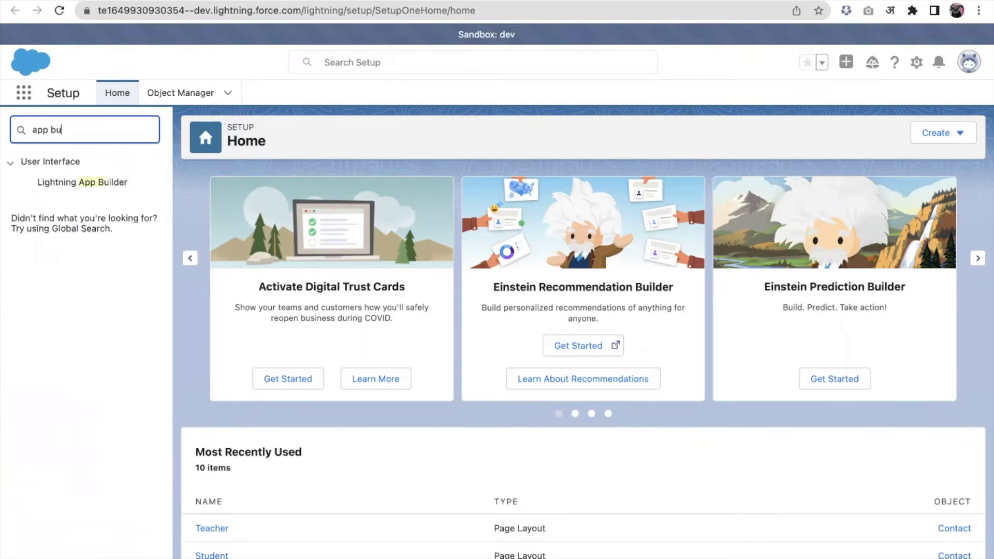
left_click(119, 190)
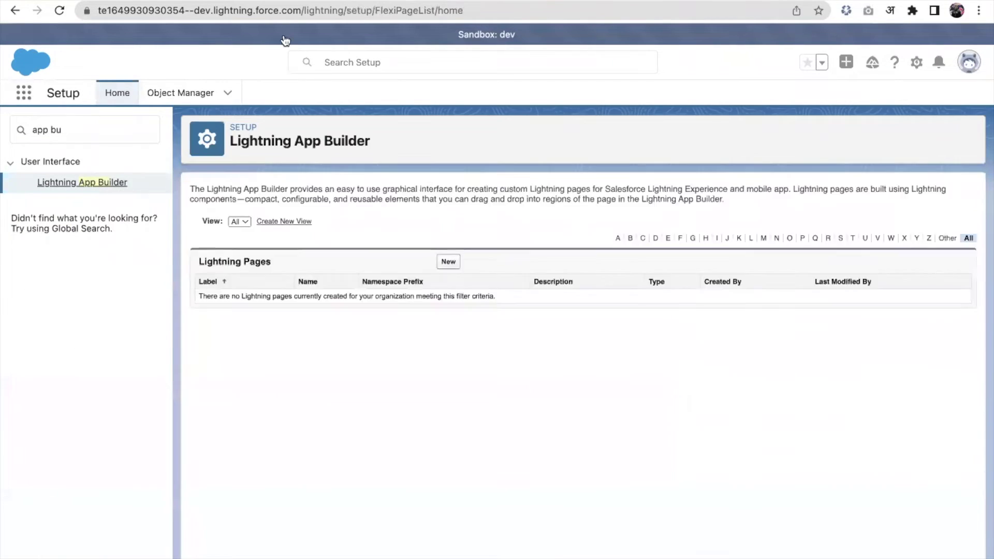
mouse_move(403, 0)
left_click(448, 262)
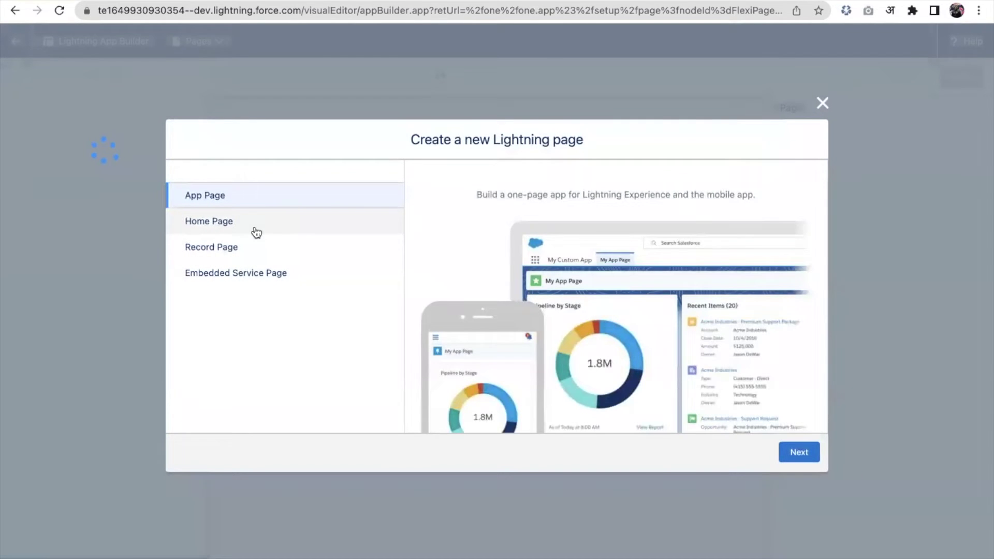
Compare the Home Page and App Page types, then choose Record Page.
left_click(238, 225)
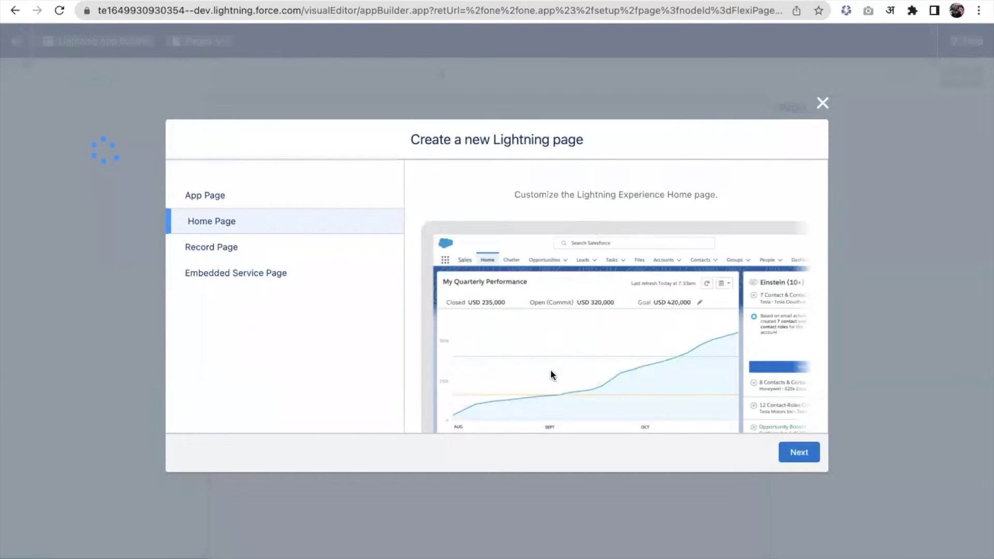
left_click(252, 205)
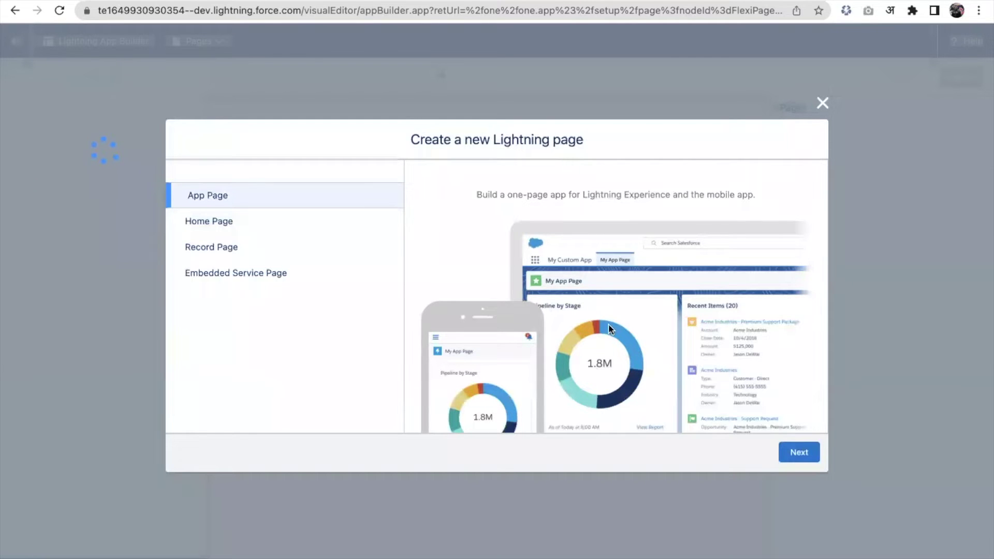
left_click(195, 248)
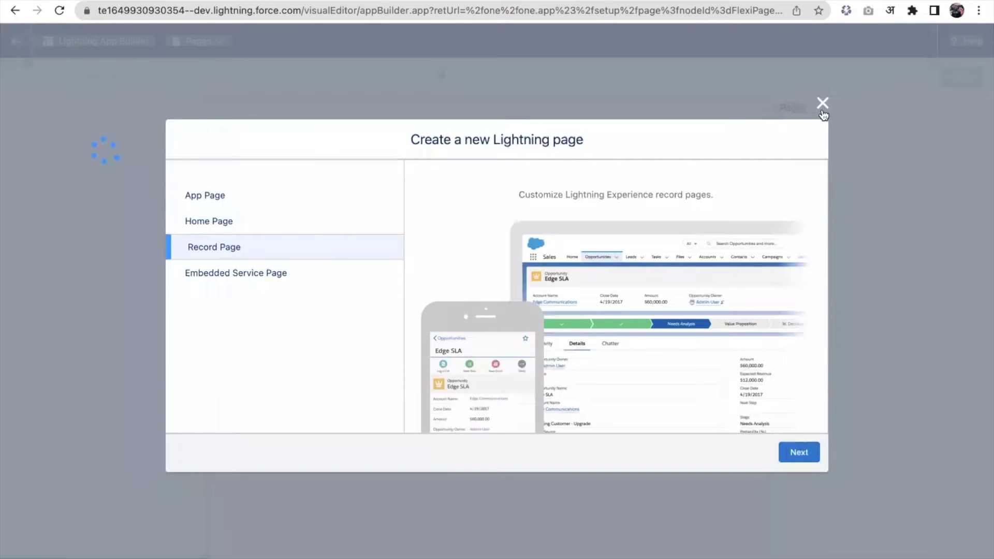
Label the new record page 'Teacher', set its object to Contact, and move on to templates.
left_click(804, 454)
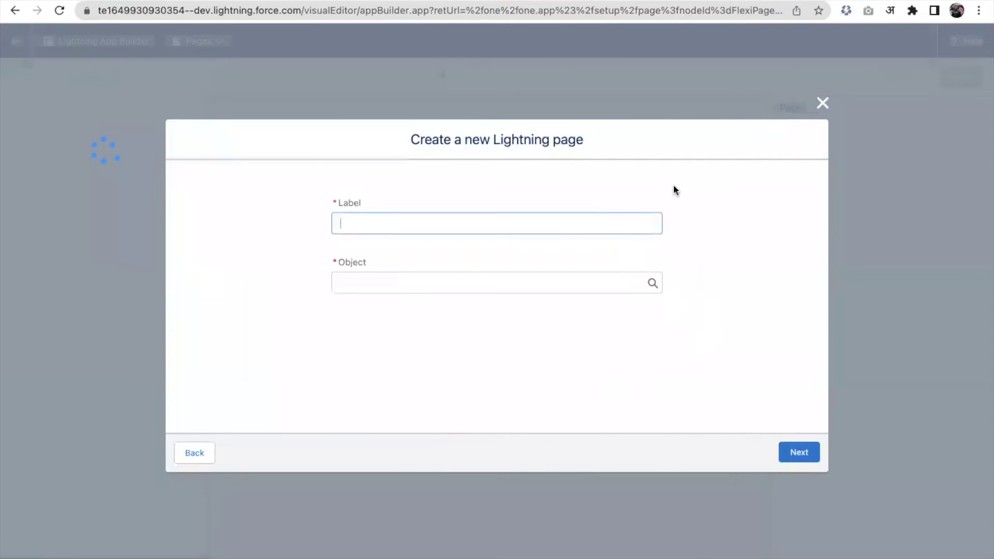
type("Emplo")
key("ctrl+a")
key("BackSpace")
type("Teacher")
left_click(611, 278)
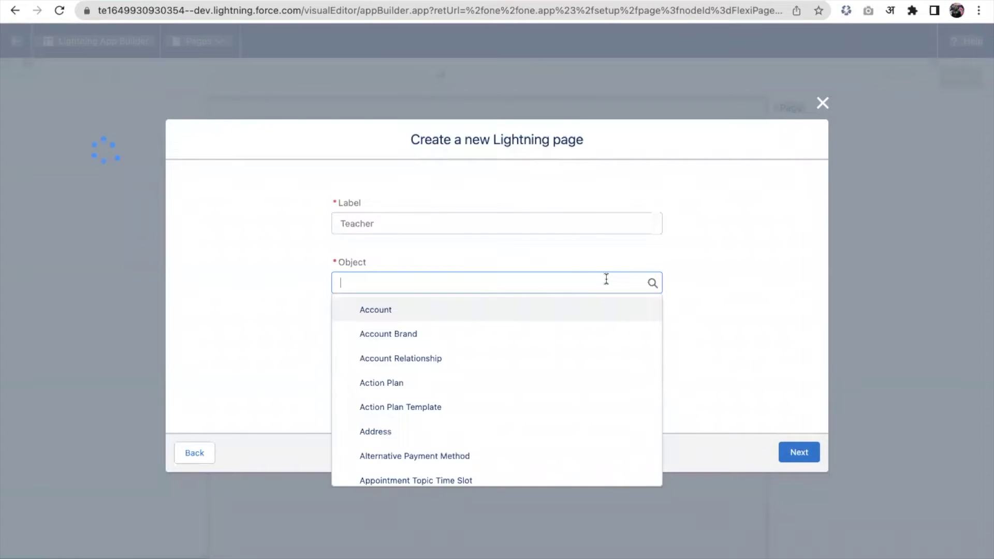
type("con")
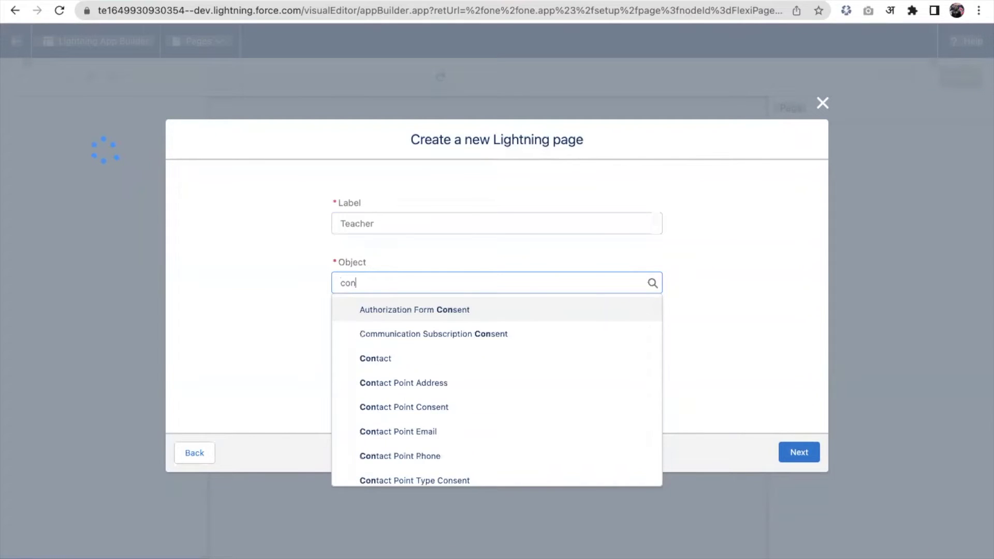
type("tact")
left_click(504, 306)
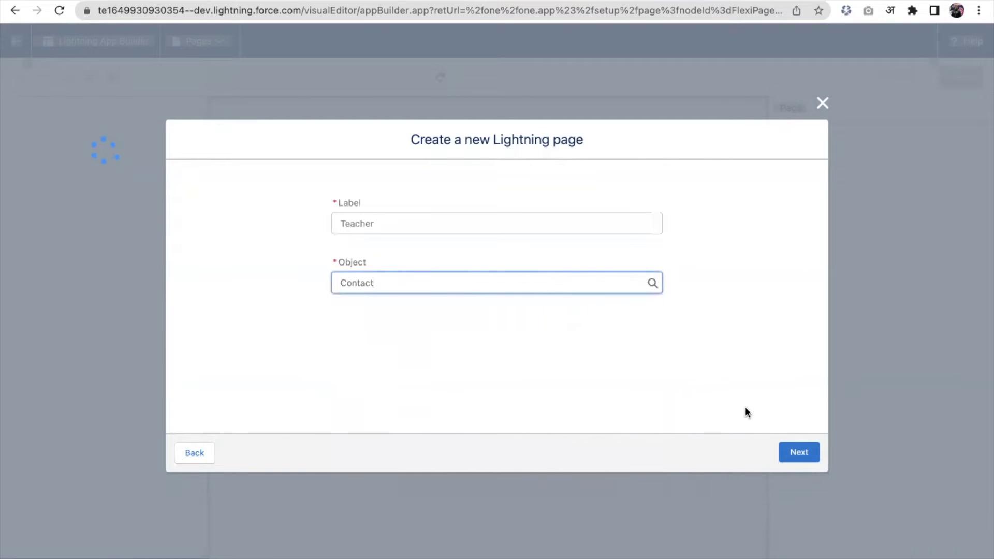
left_click(808, 452)
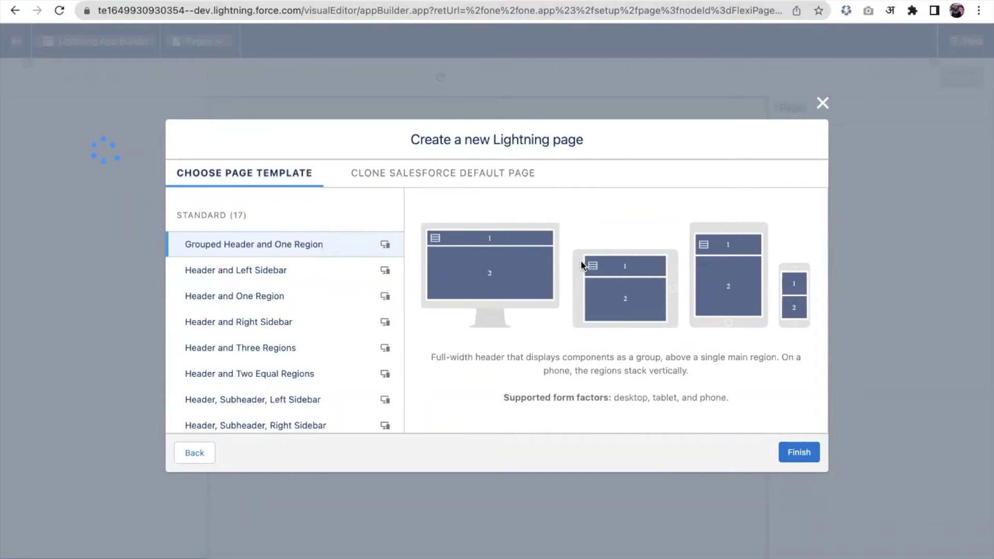
Choose the Header and One Region template over Header and Left Sidebar, and finish the page.
left_click(303, 281)
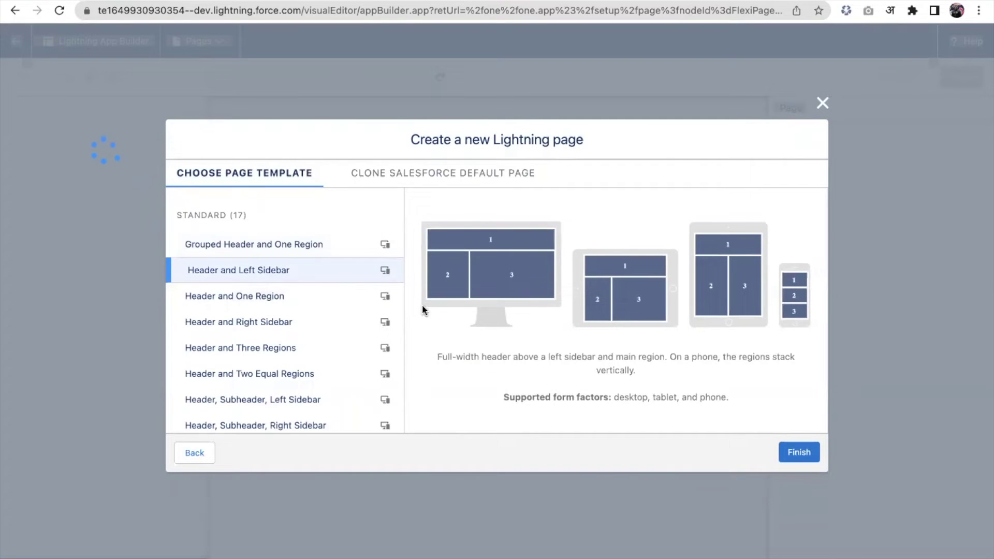
left_click(275, 309)
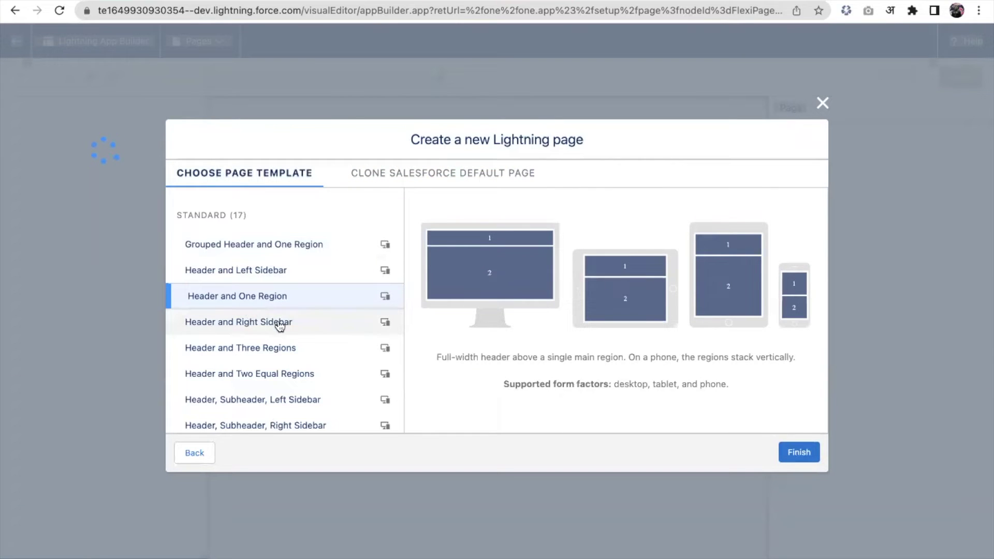
left_click(810, 457)
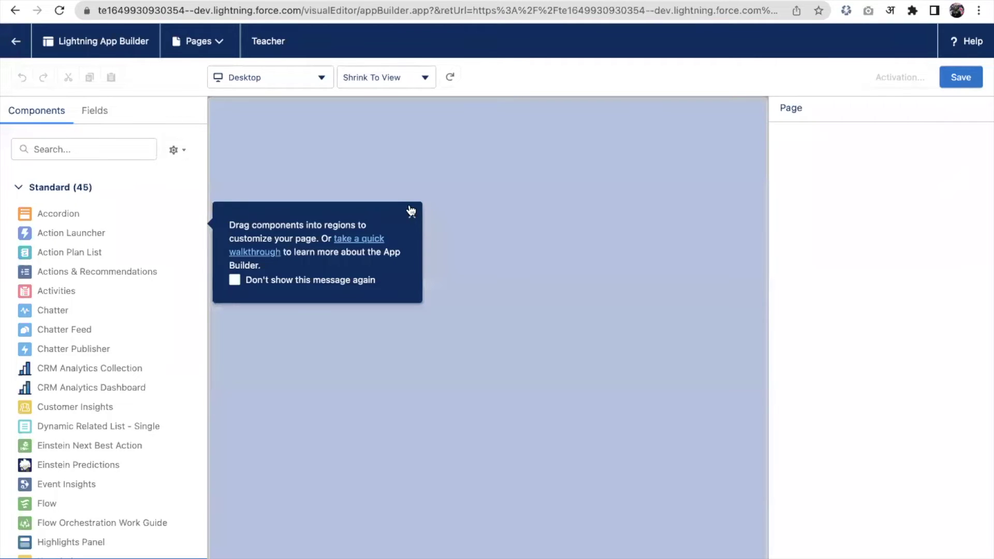
Search components for 'det', drop Record Detail into the main region, then clear the search.
left_click(412, 214)
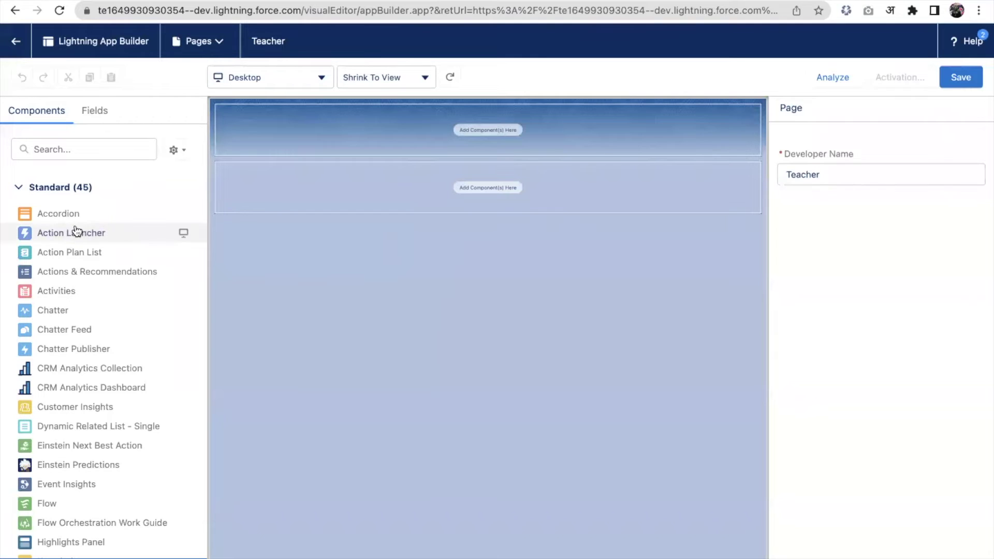
left_click(91, 150)
type("det")
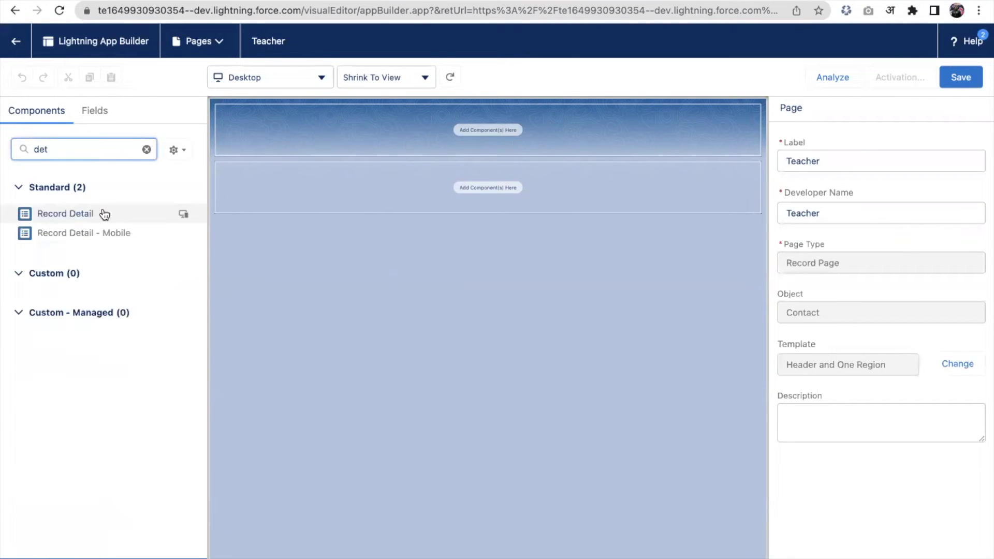
left_click_drag(98, 216, 298, 197)
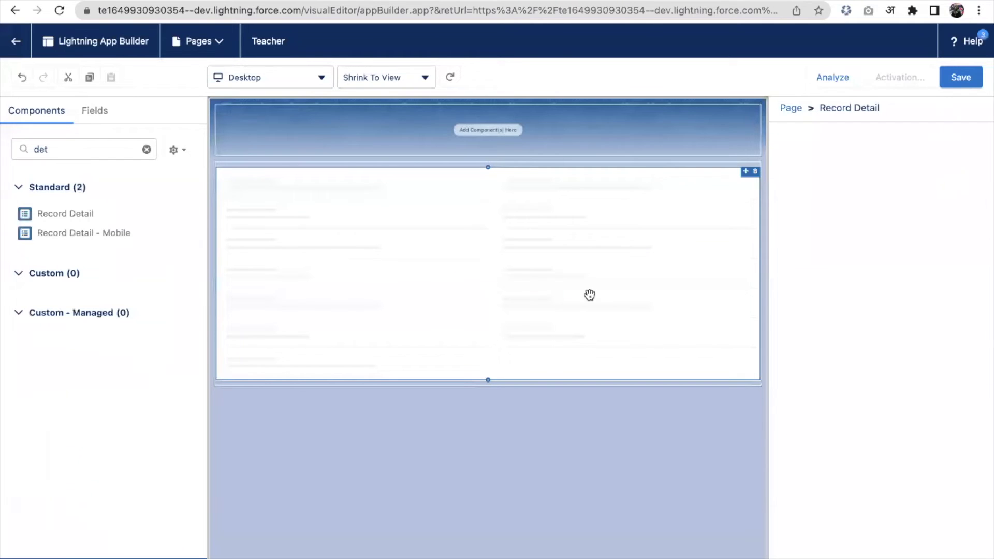
left_click(115, 151)
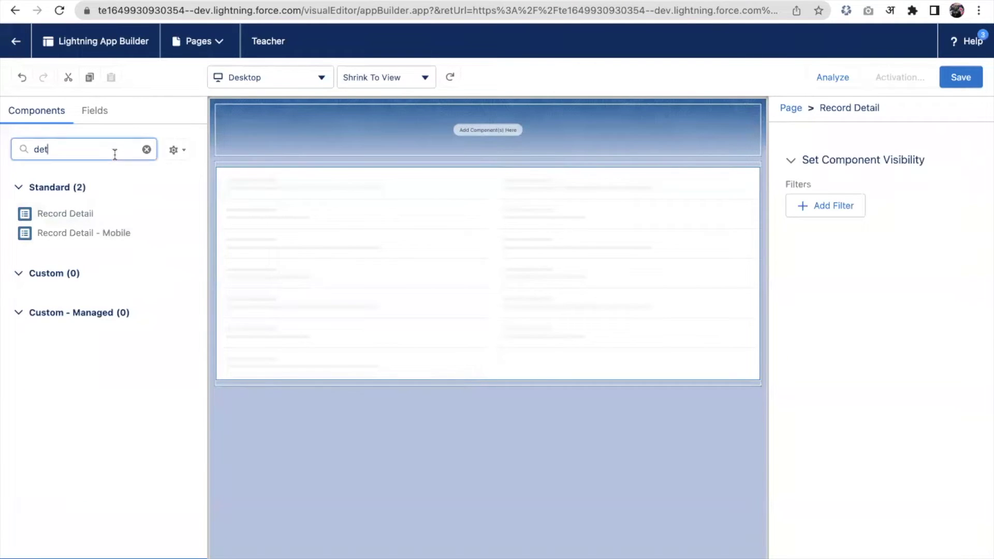
double_click(115, 150)
key("BackSpace")
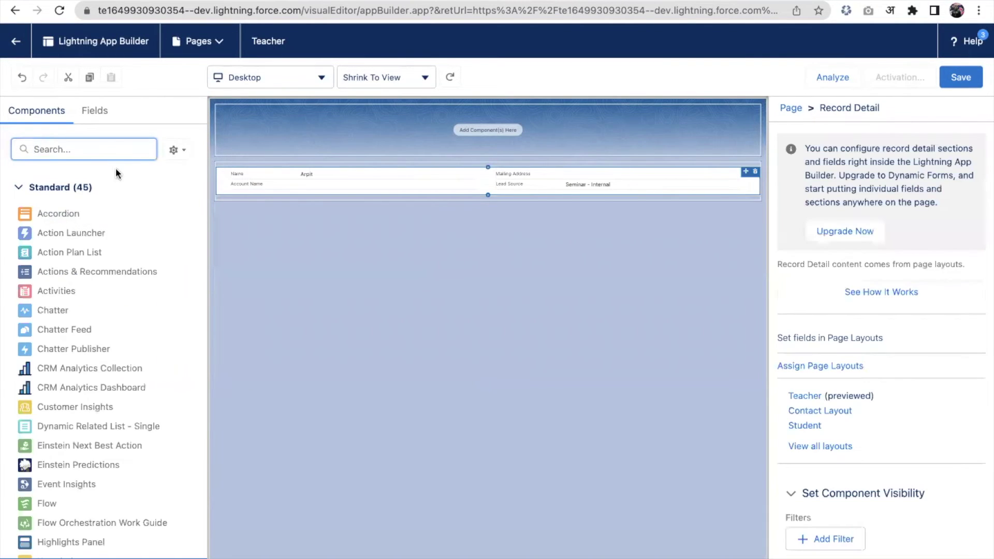
scroll(95, 444, "down", 5)
scroll(95, 445, "down", 1)
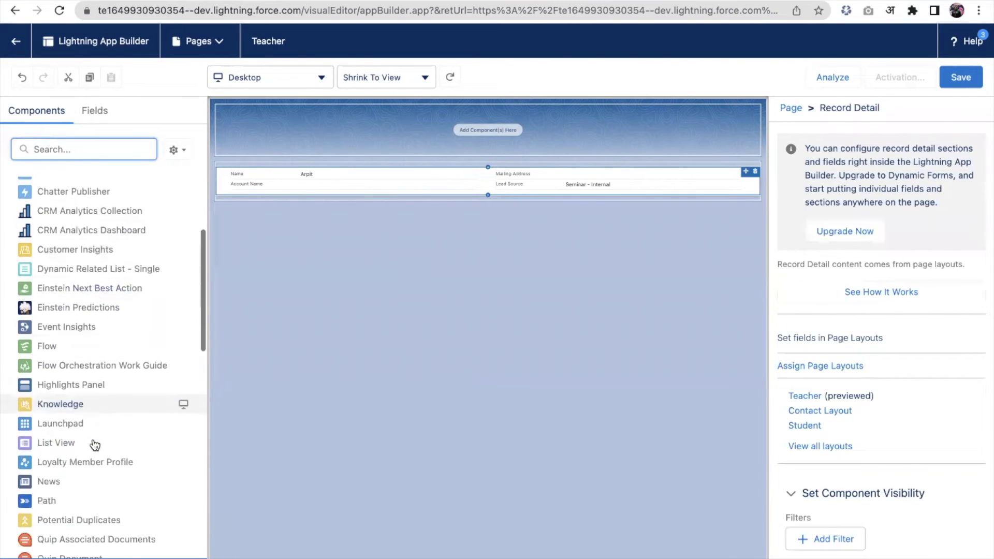
scroll(95, 445, "down", 1)
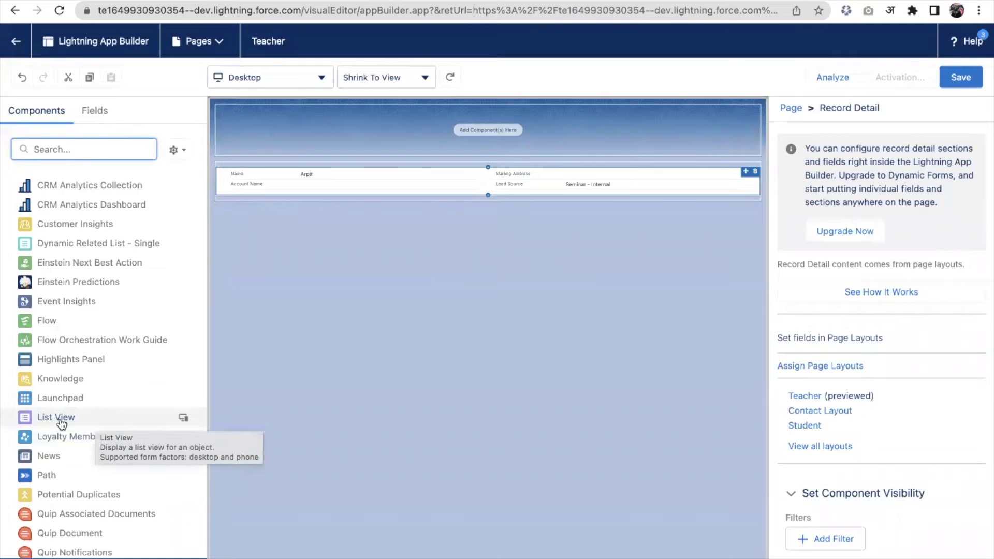
Add a List View at the top and a Report Chart below Record Detail.
left_click_drag(97, 423, 340, 128)
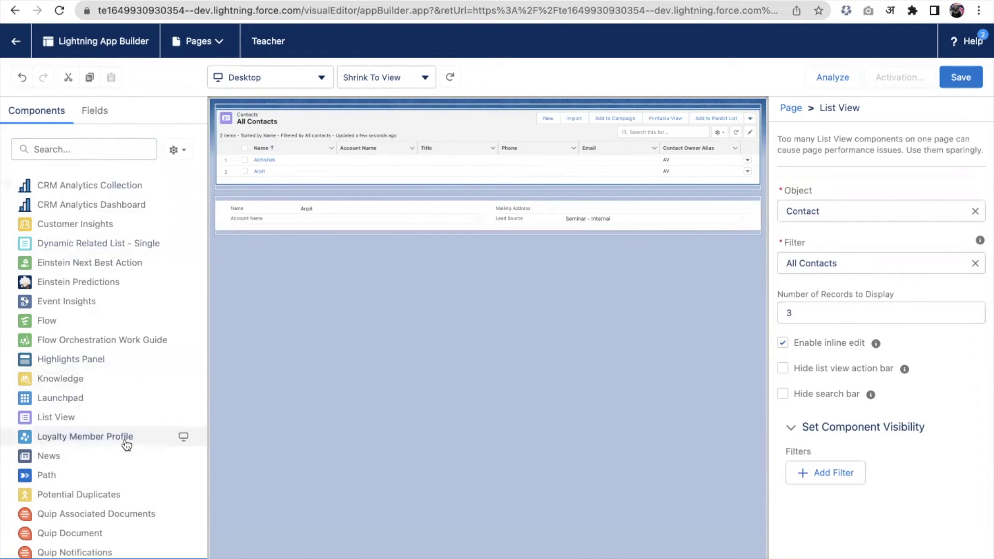
left_click(96, 155)
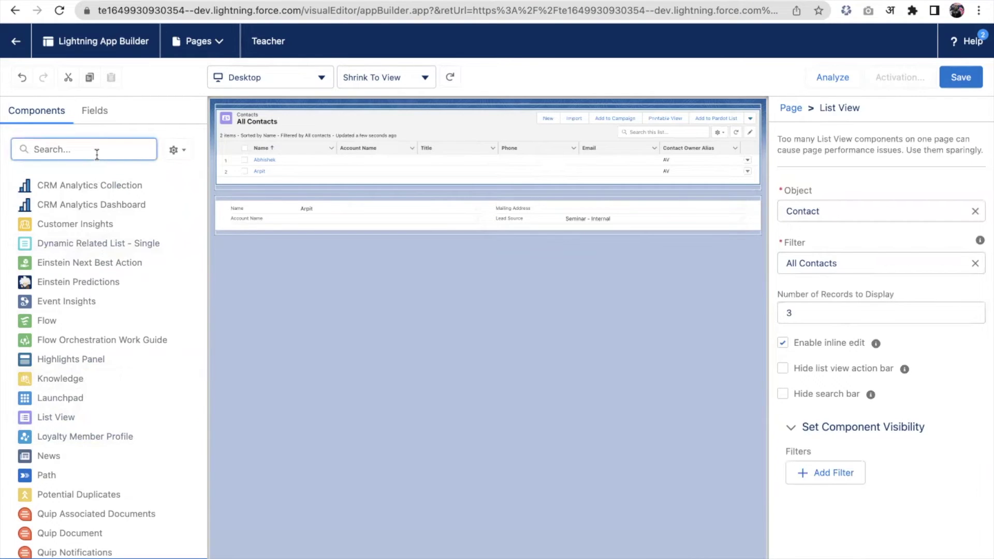
type("rep")
left_click_drag(96, 222, 273, 233)
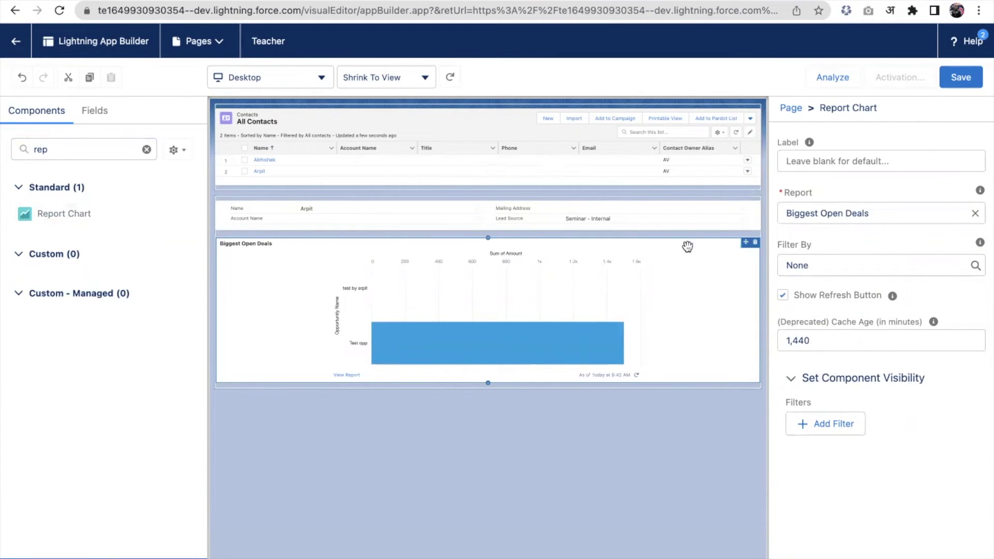
double_click(110, 151)
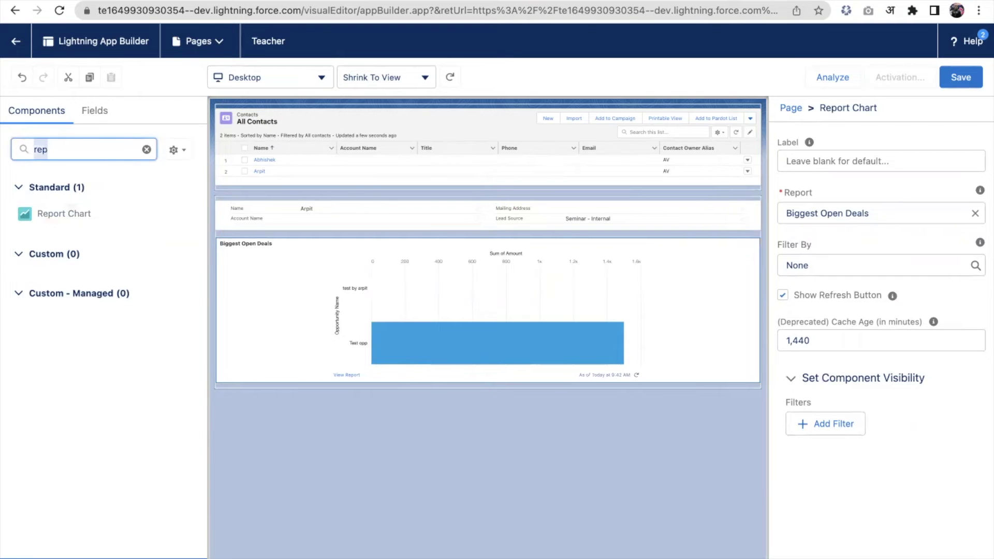
Clear the component search, save the Teacher page, and choose Activate.
key("BackSpace")
scroll(122, 280, "down", 9)
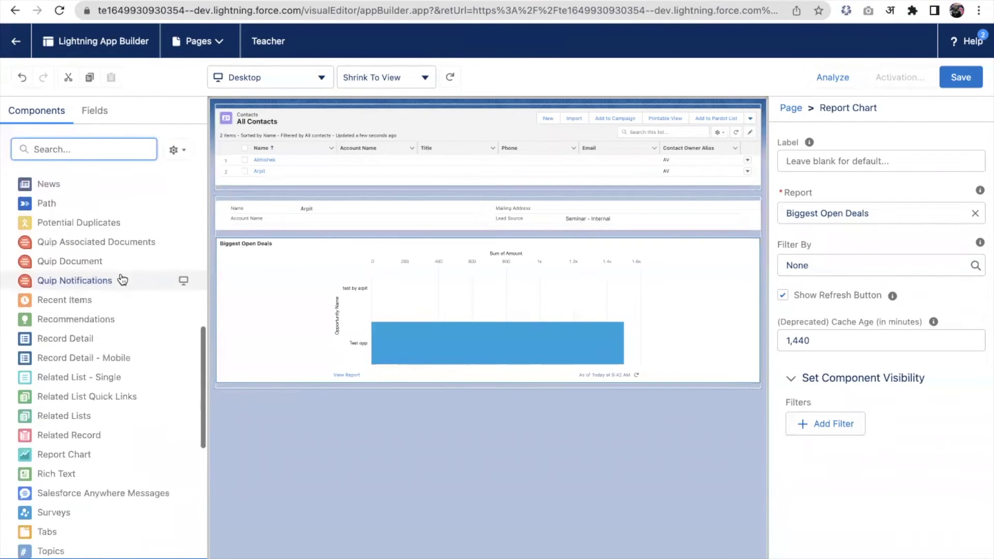
scroll(123, 278, "up", 7)
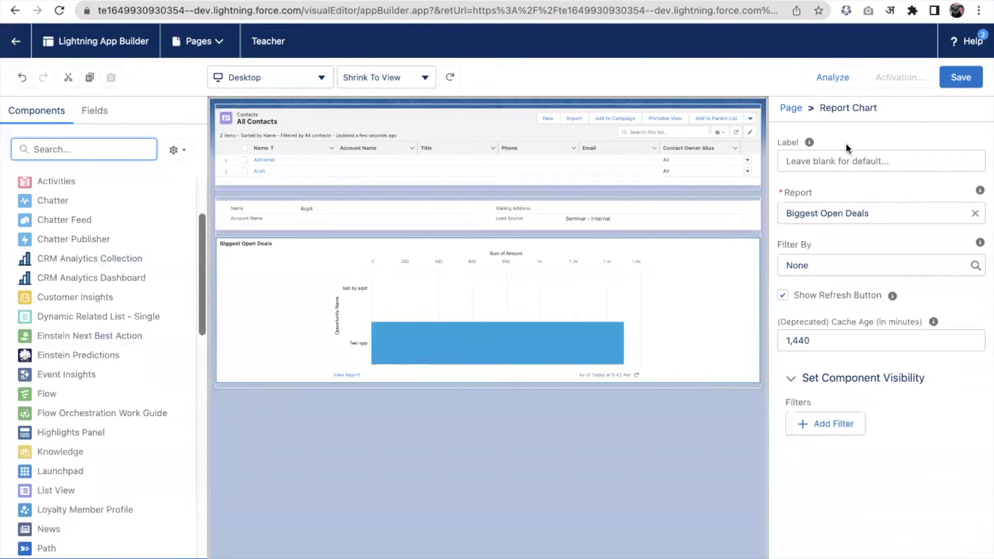
left_click(959, 89)
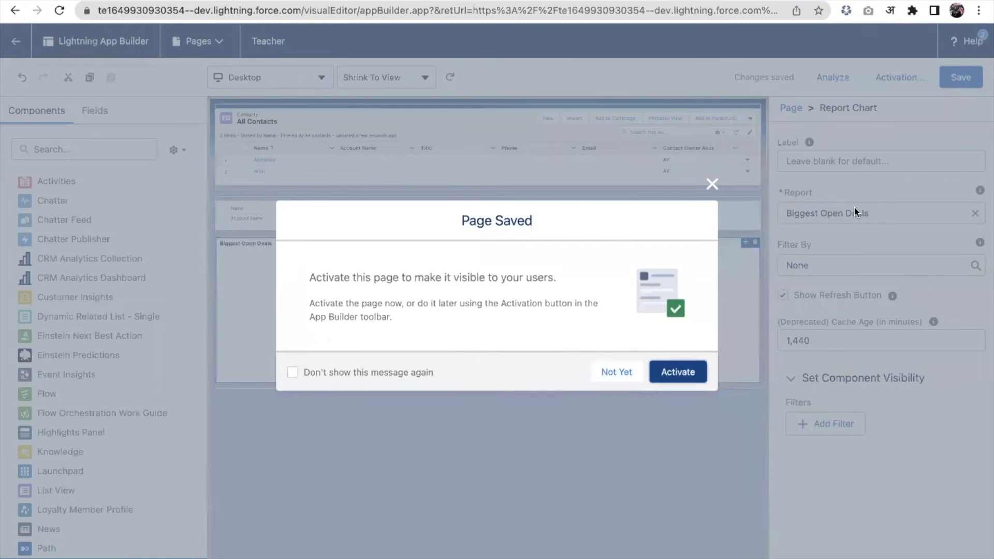
left_click(694, 372)
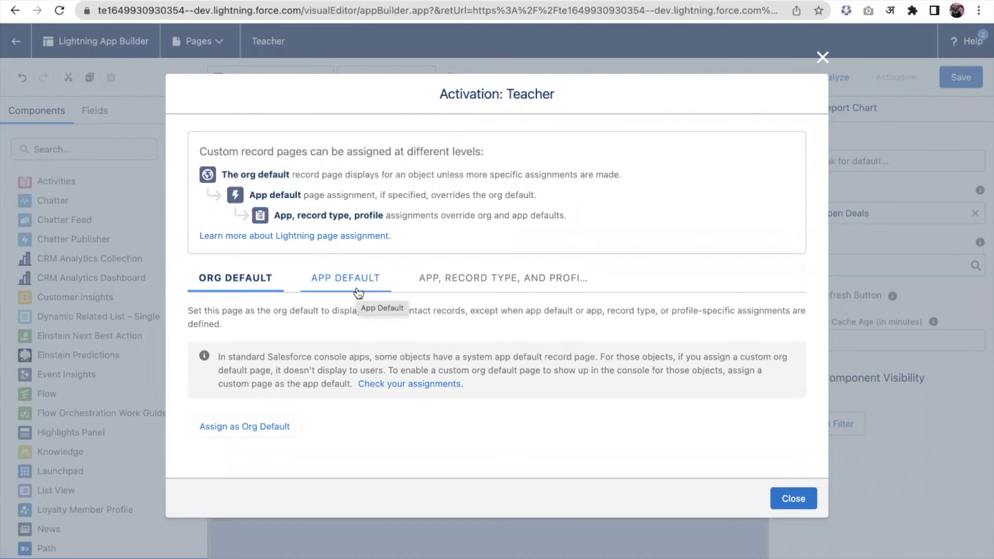
Switch the activation level from App Default to App, Record Type, and Profile.
left_click(358, 293)
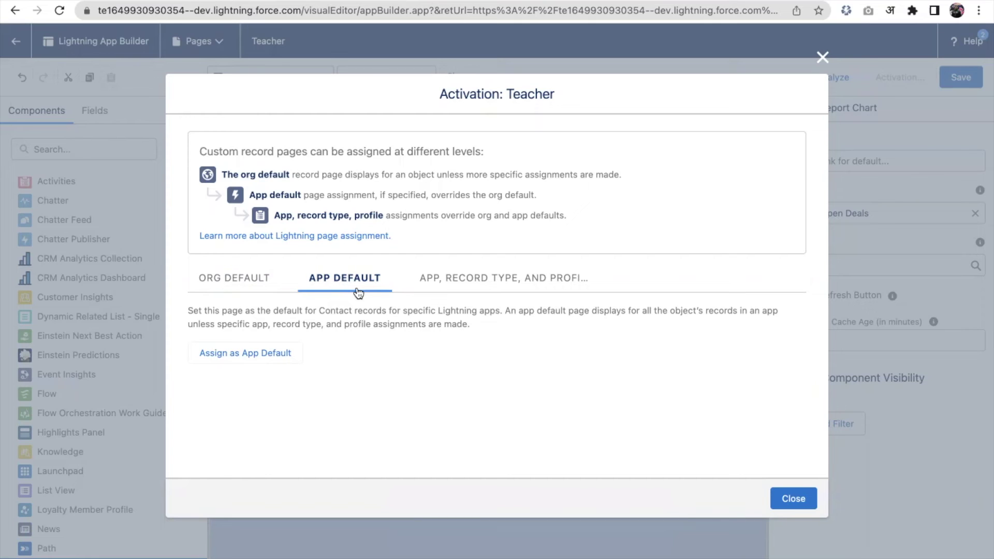
left_click(450, 279)
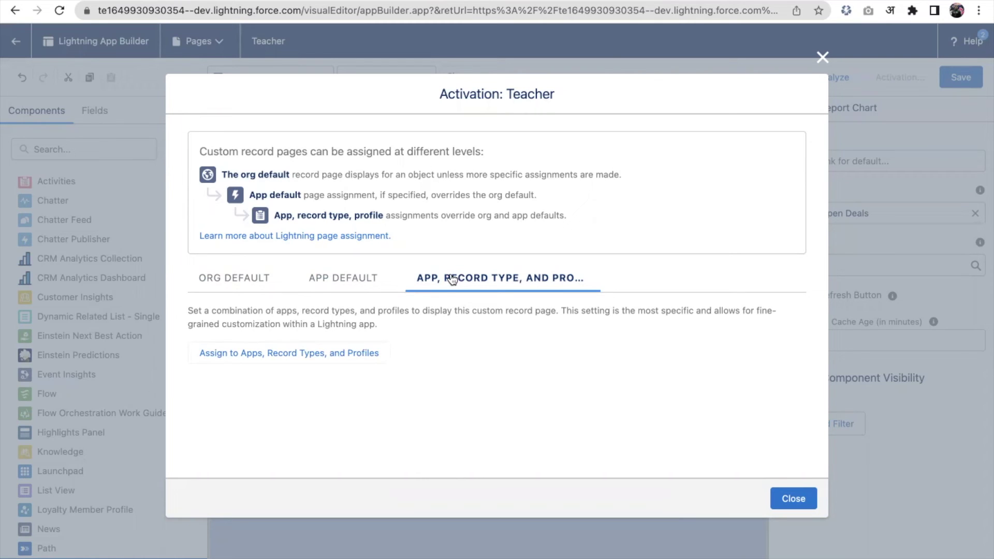
Assign the page to the Sales app for both desktop and phone.
left_click(306, 357)
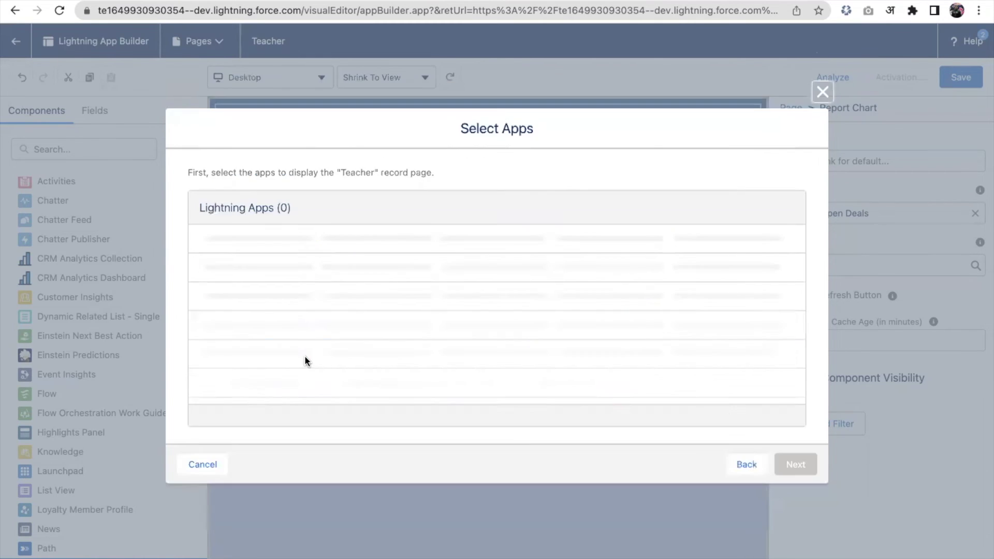
scroll(348, 356, "down", 5)
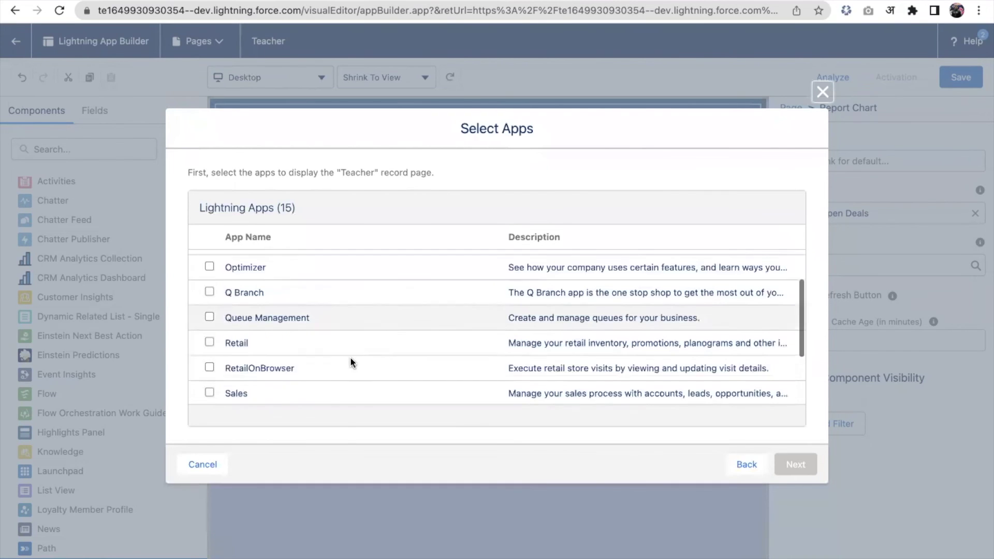
left_click(209, 298)
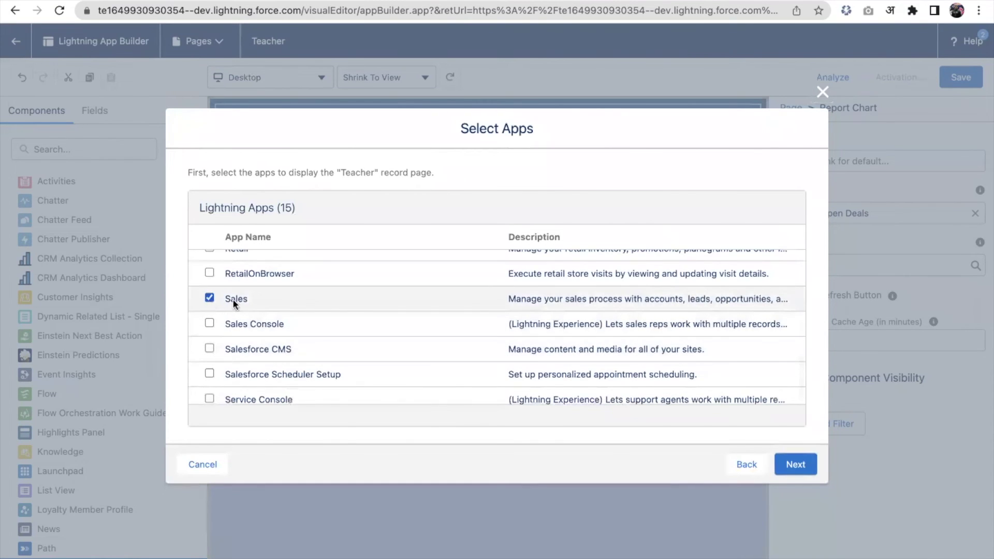
left_click(796, 465)
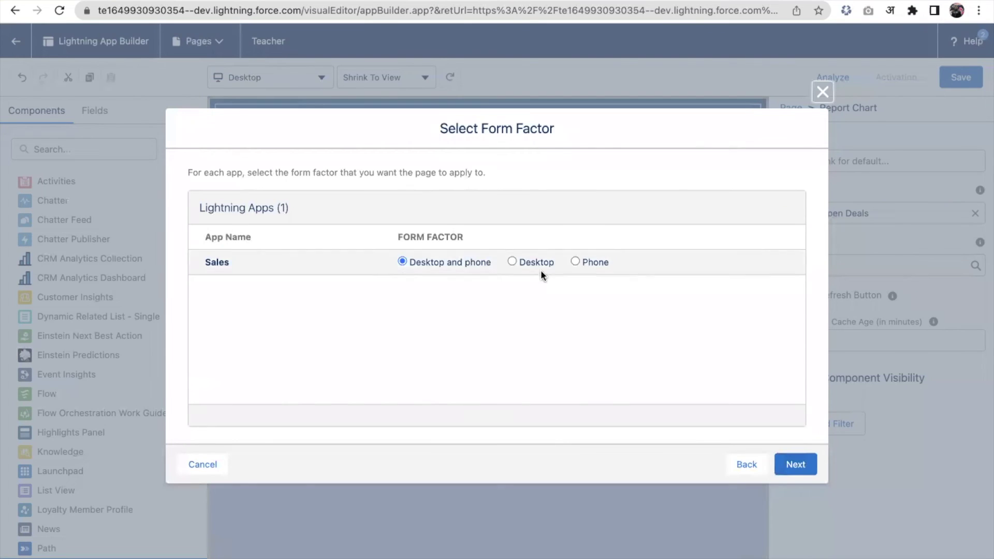
left_click(797, 462)
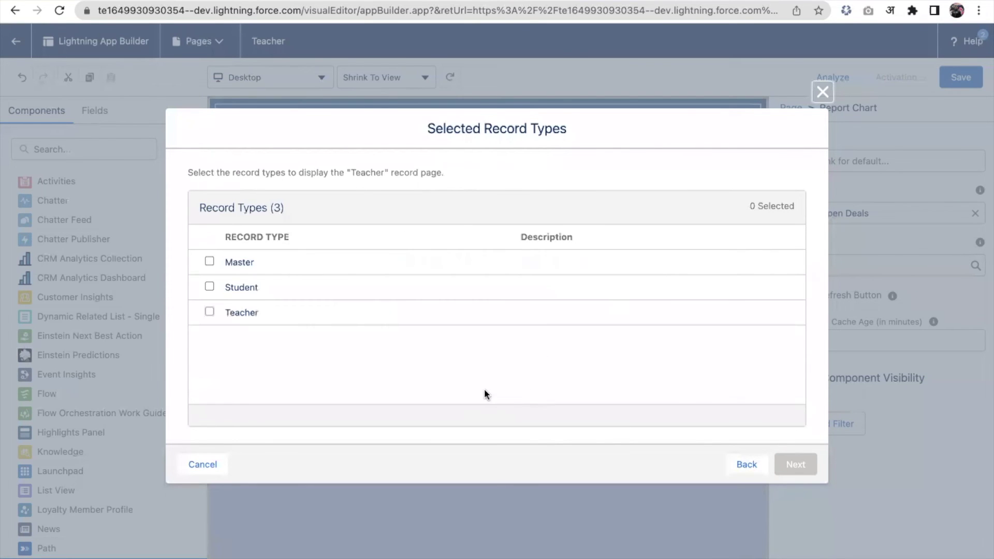
Limit it to the Teacher record type and System Administrator profile, then save the assignment.
left_click(209, 312)
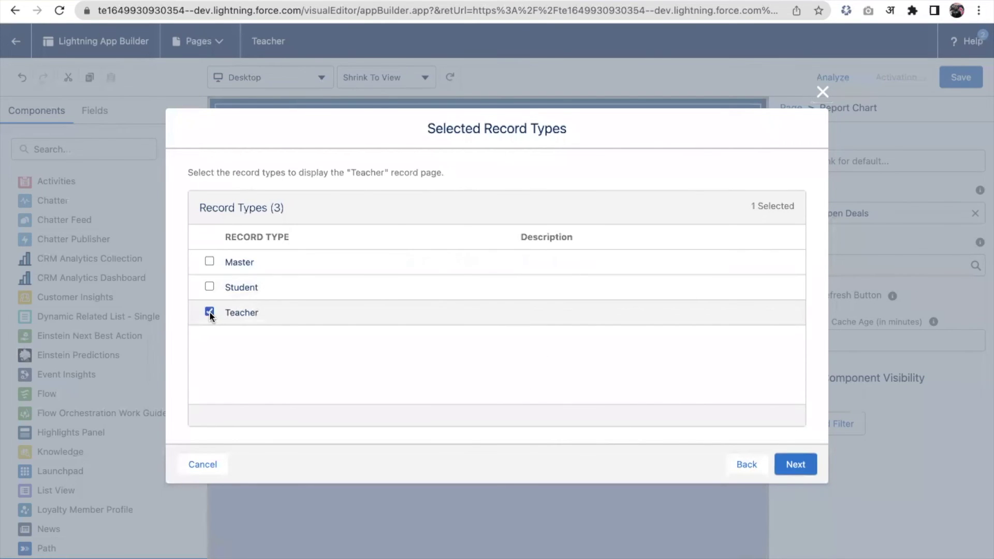
left_click(802, 464)
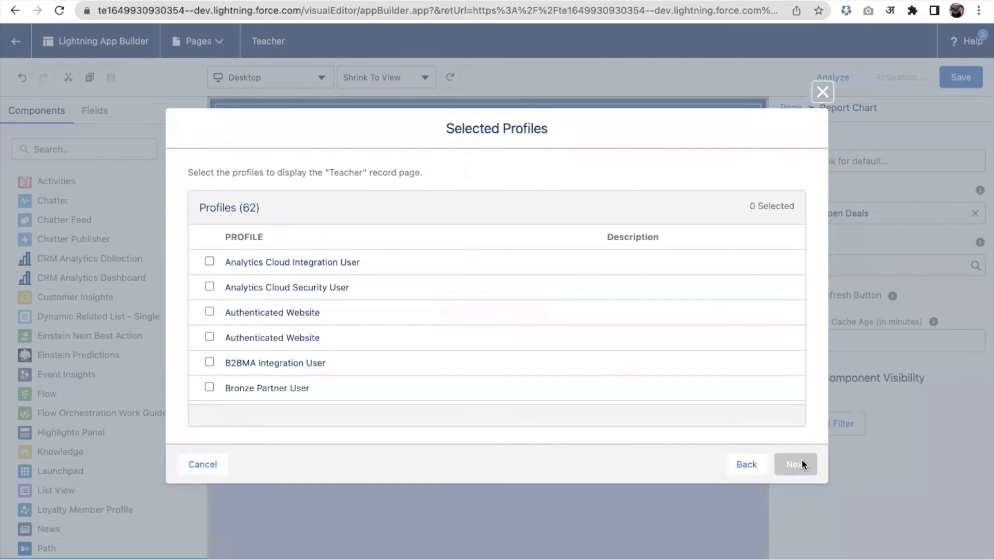
scroll(263, 330, "down", 1)
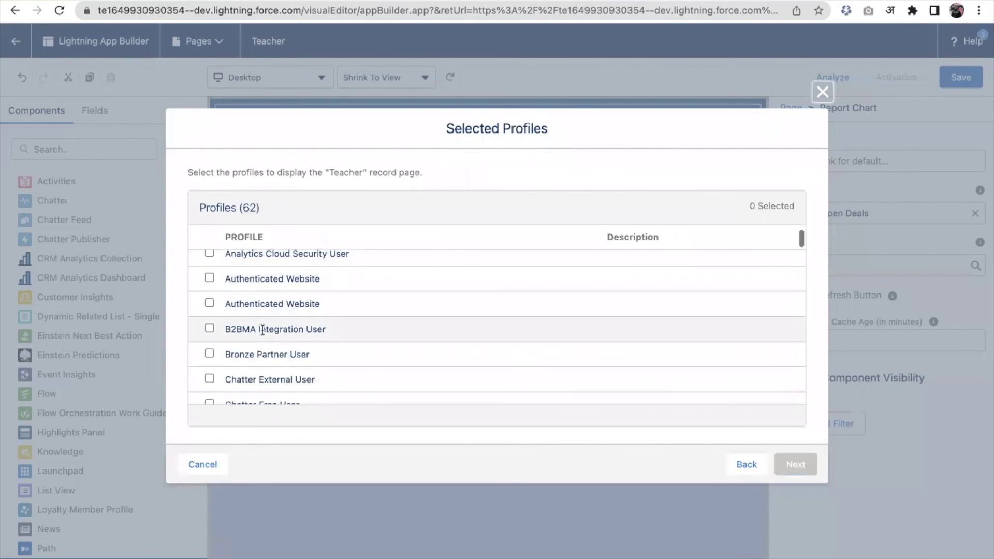
scroll(262, 330, "down", 15)
scroll(264, 333, "up", 1)
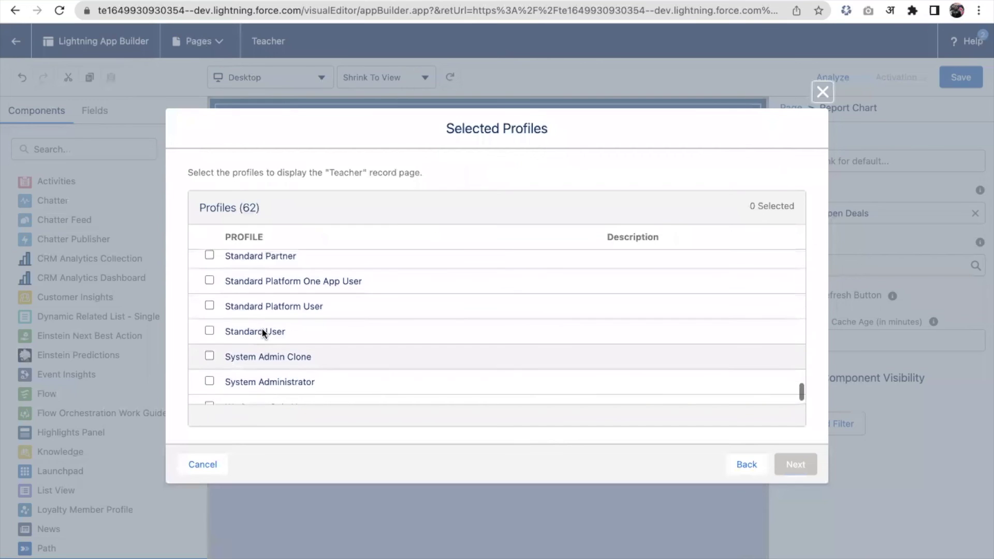
left_click(209, 366)
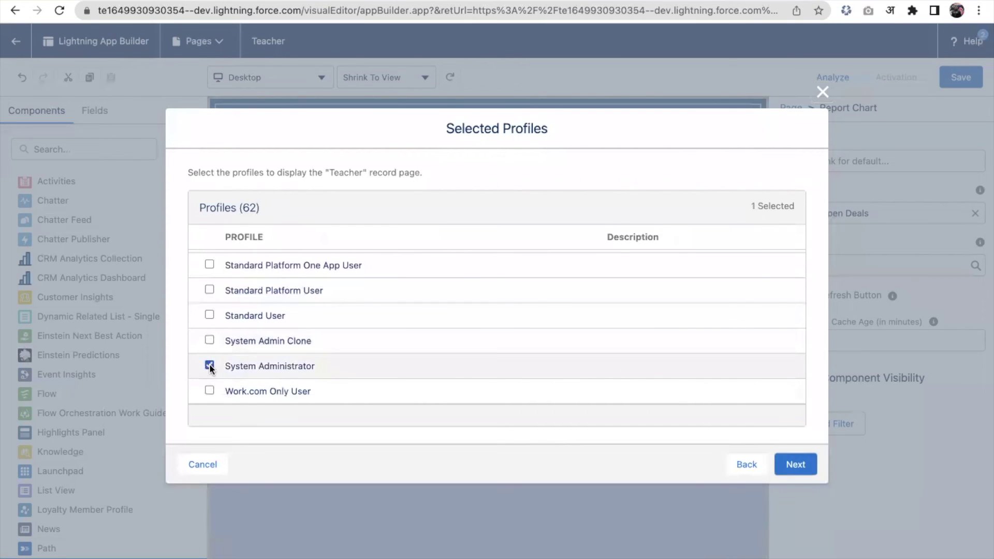
left_click(793, 462)
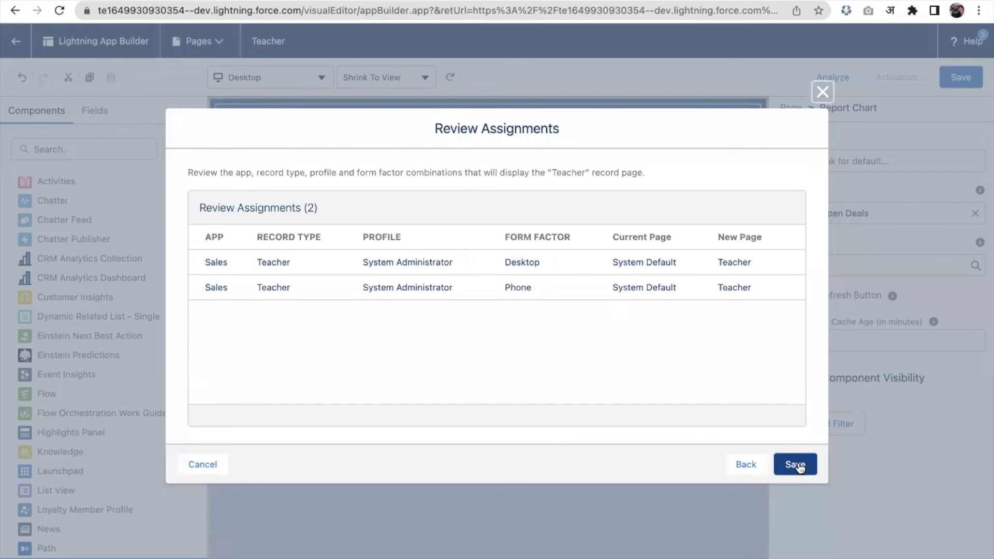
left_click(795, 462)
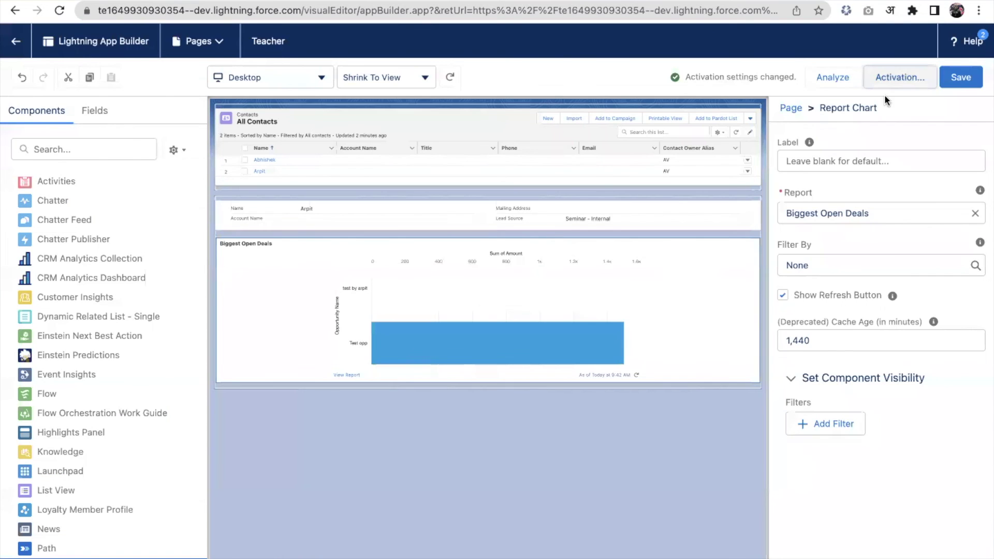
Save the Teacher page activation, reload the contact record to confirm the new layout, then list Contacts.
left_click(960, 77)
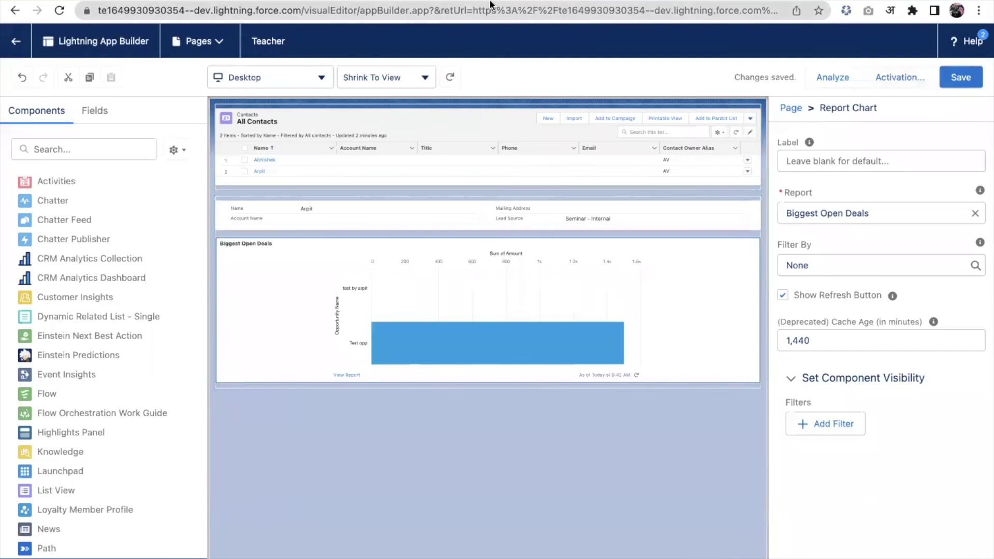
left_click(396, 2)
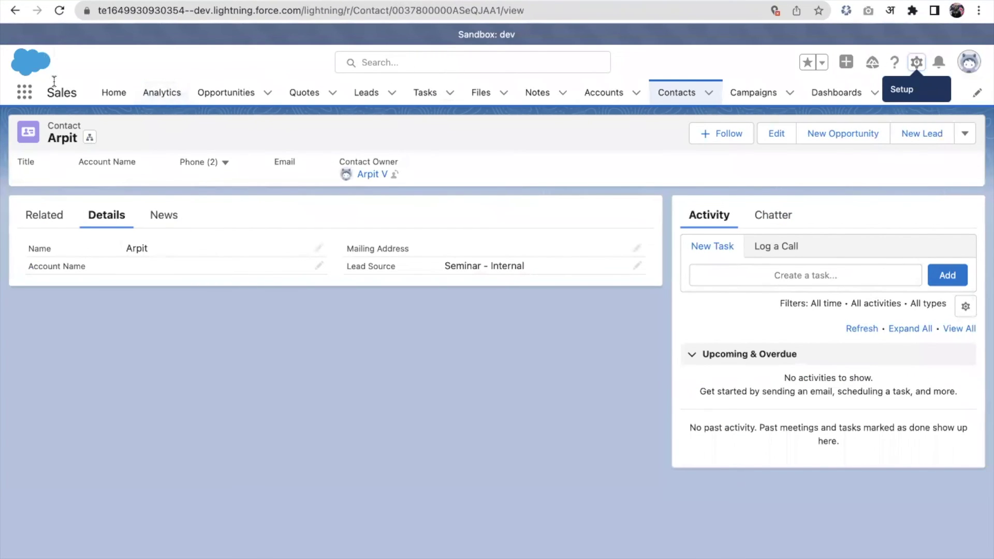
left_click(58, 10)
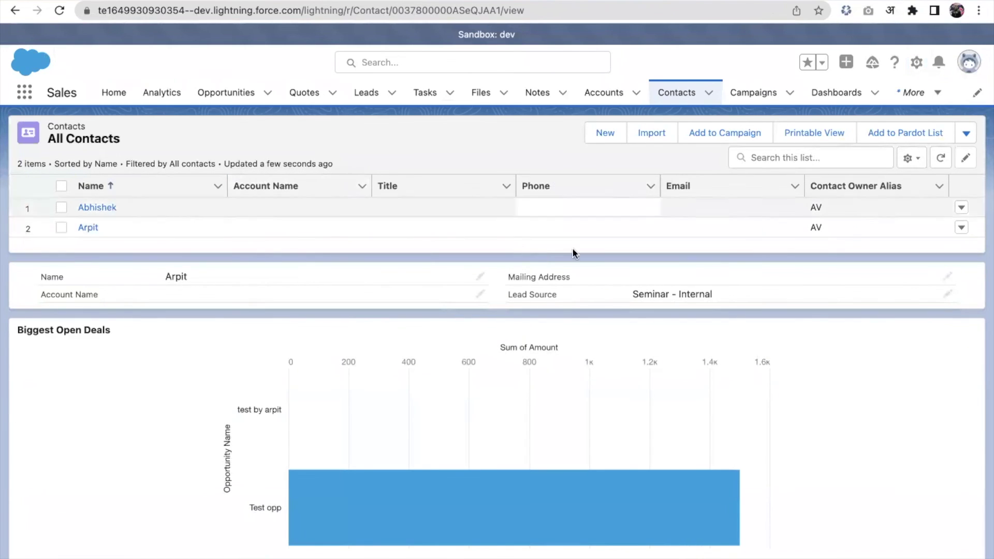
left_click(673, 96)
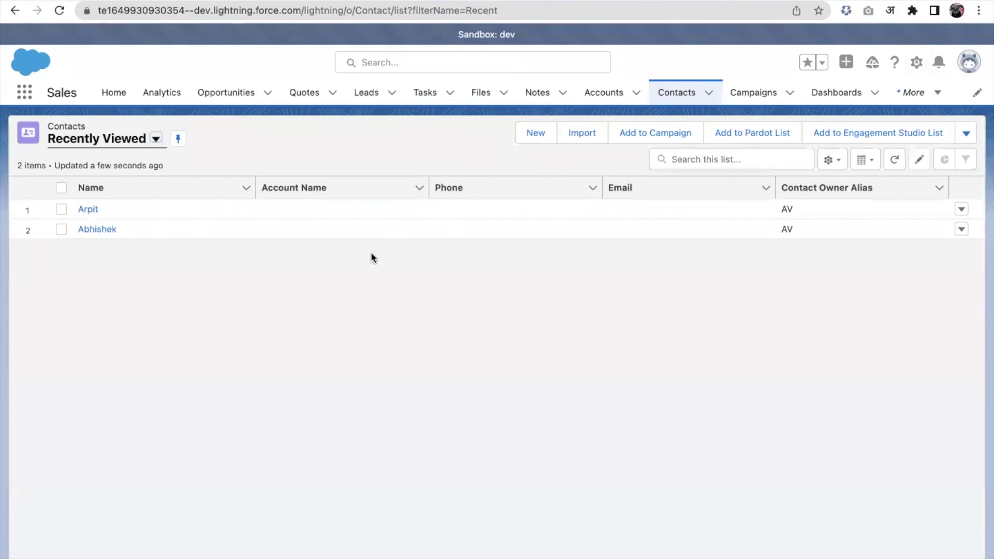
View the other contact, then switch to the Marketing app and open the teacher contact from Contacts.
left_click(94, 230)
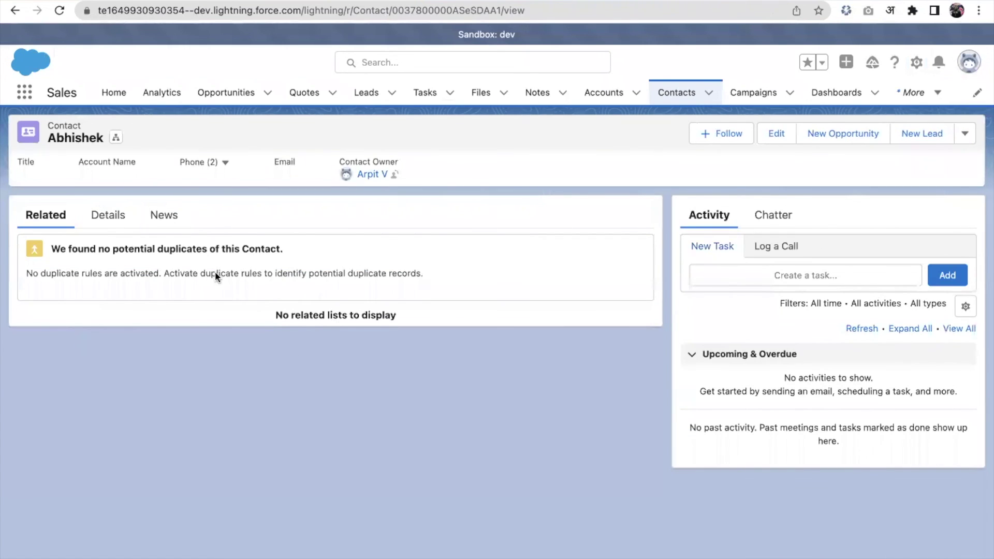
left_click(24, 93)
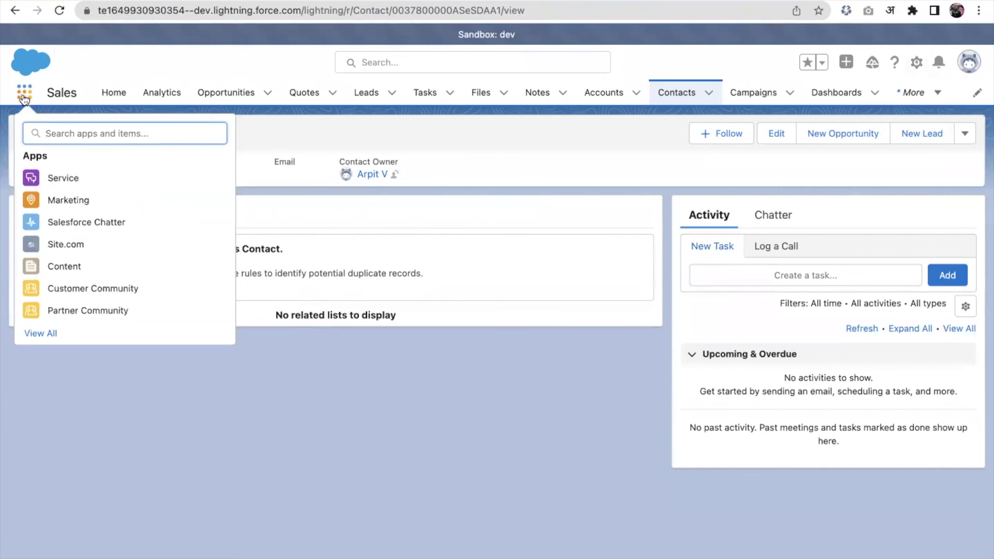
left_click(86, 206)
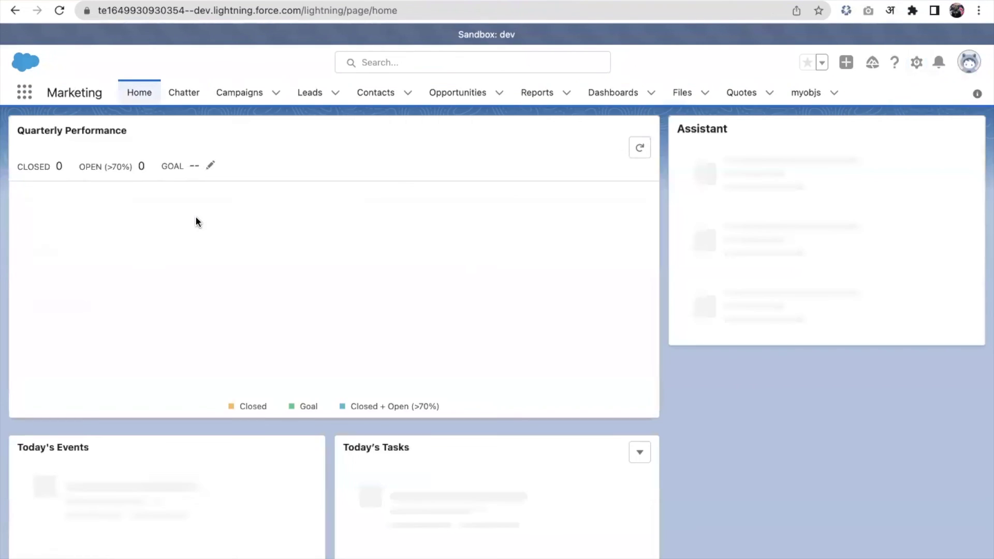
left_click(363, 97)
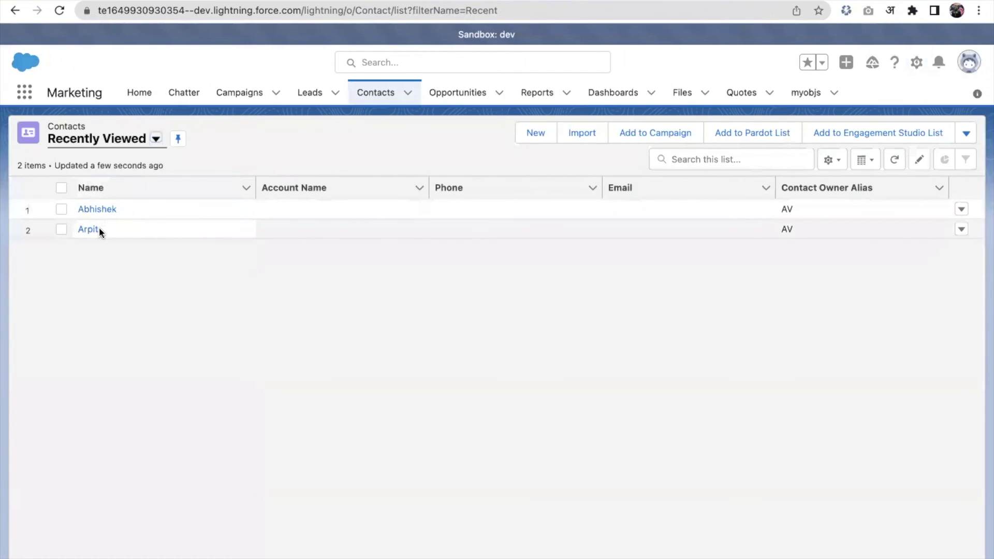
left_click(96, 231)
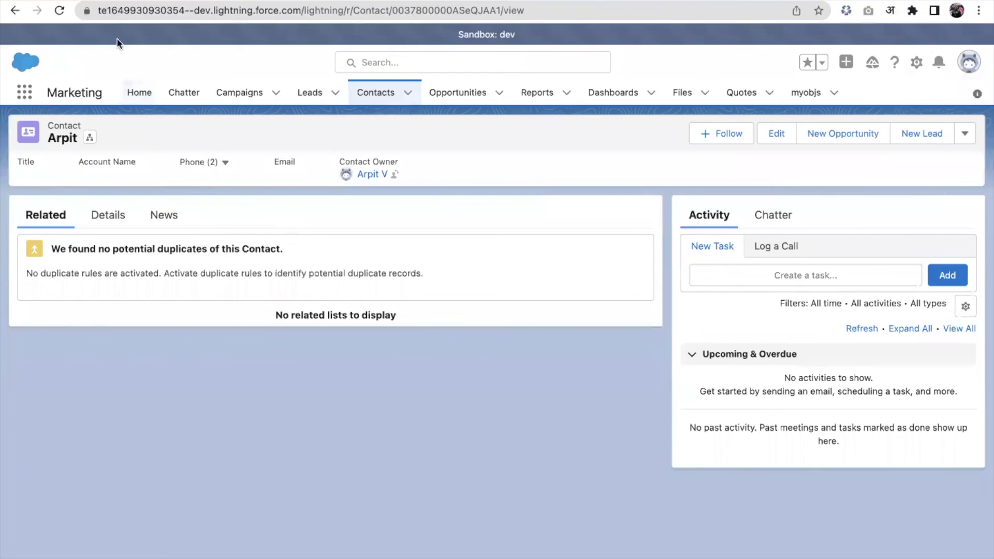
Return to the Day 3 Object Manager and Lightning App Builder slide deck.
mouse_move(276, 48)
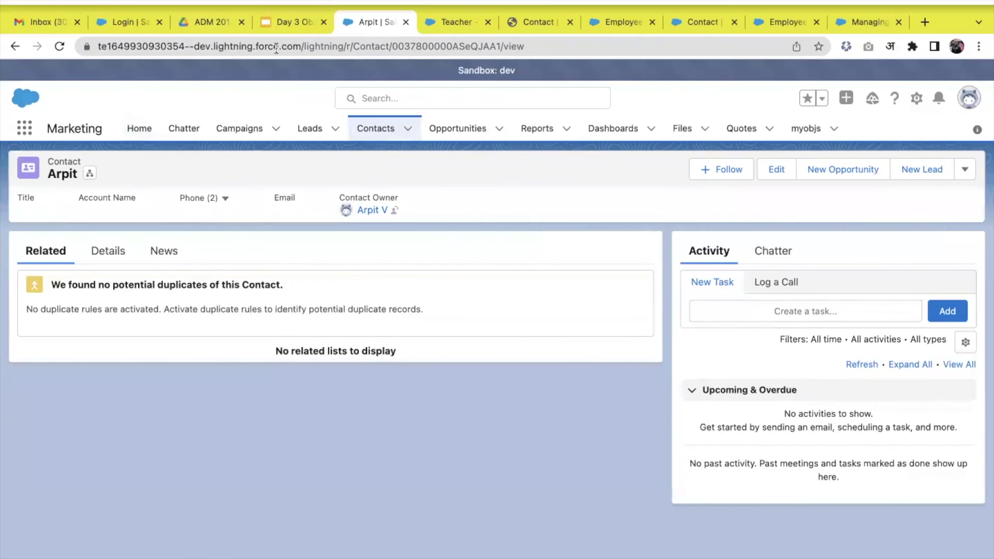
left_click(290, 24)
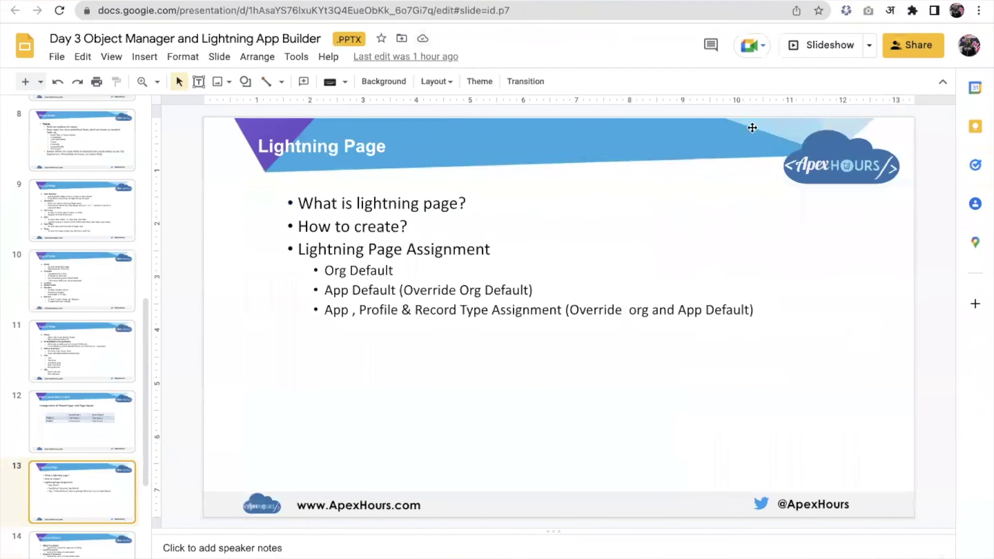